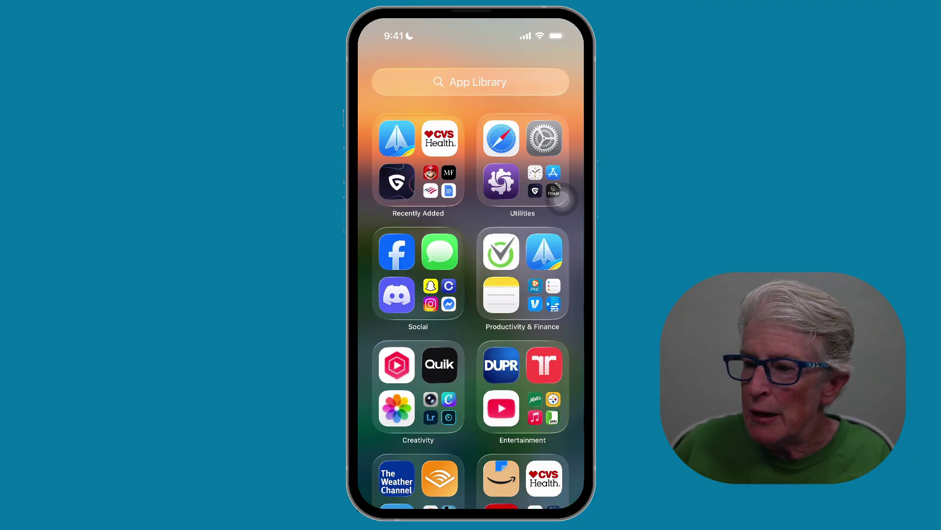
Launch Photos from the Creativity folder and show the Collections overview.
left_click(407, 410)
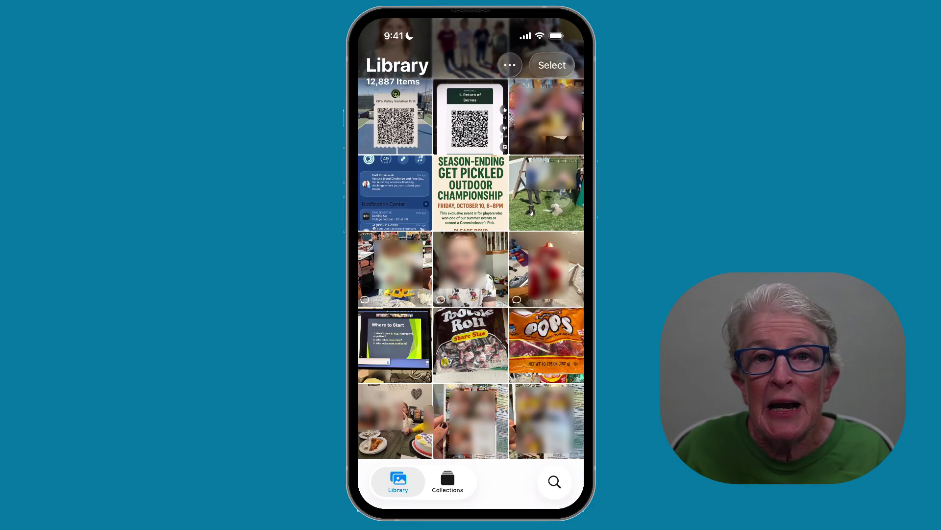
left_click(446, 480)
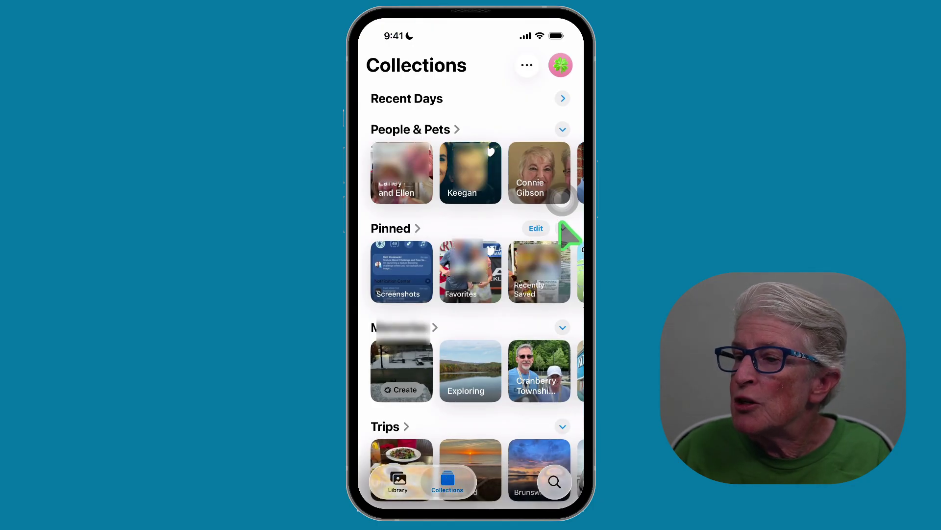
Collapse the Pinned and Memories sections on the Collections page.
left_click(563, 228)
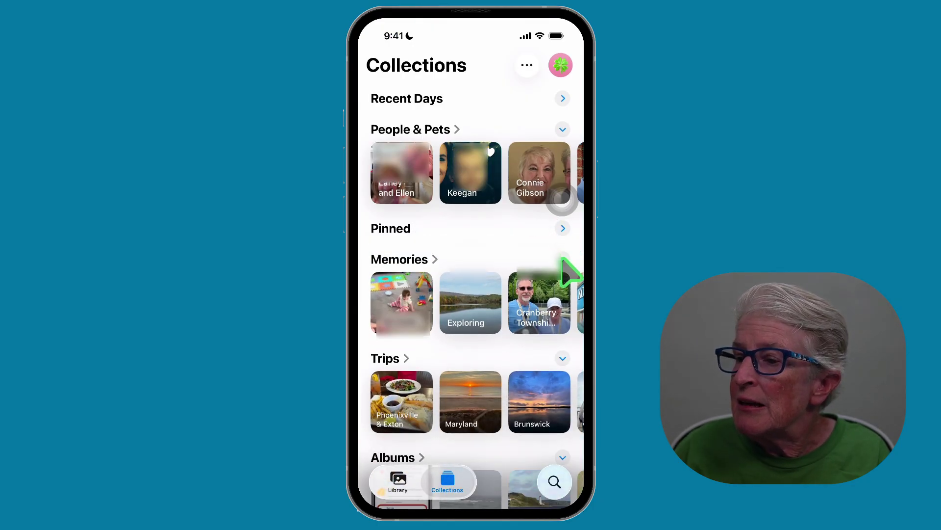
left_click(563, 260)
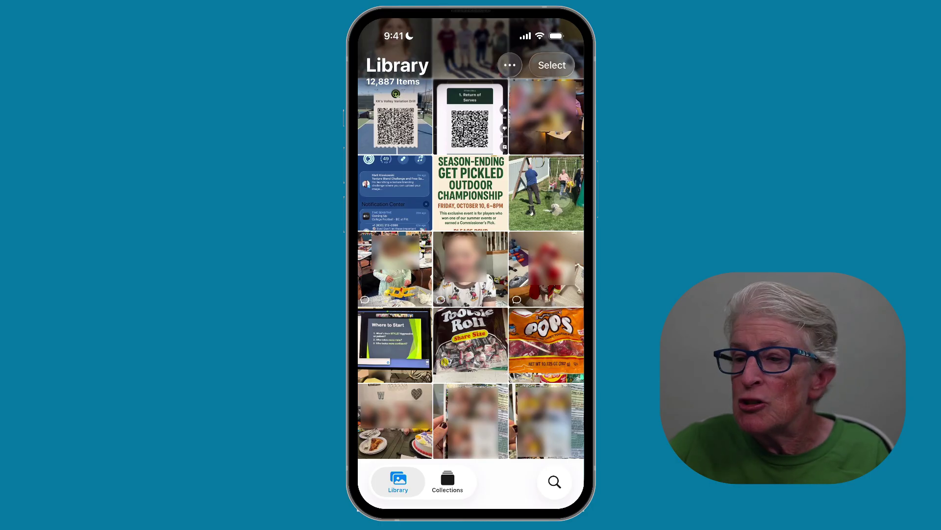
Return to the Library grid at September 5, 2025 and show its sort and view options.
scroll(471, 265, "up", 10)
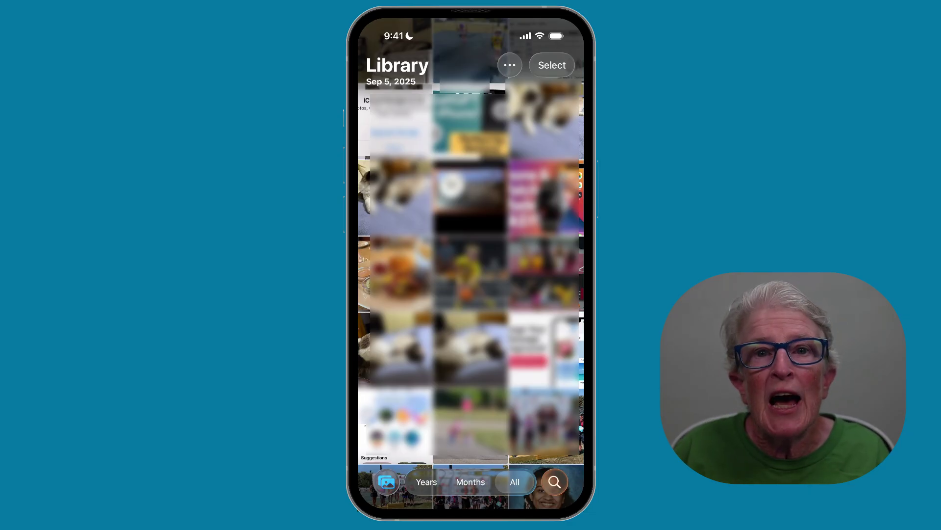
left_click(387, 479)
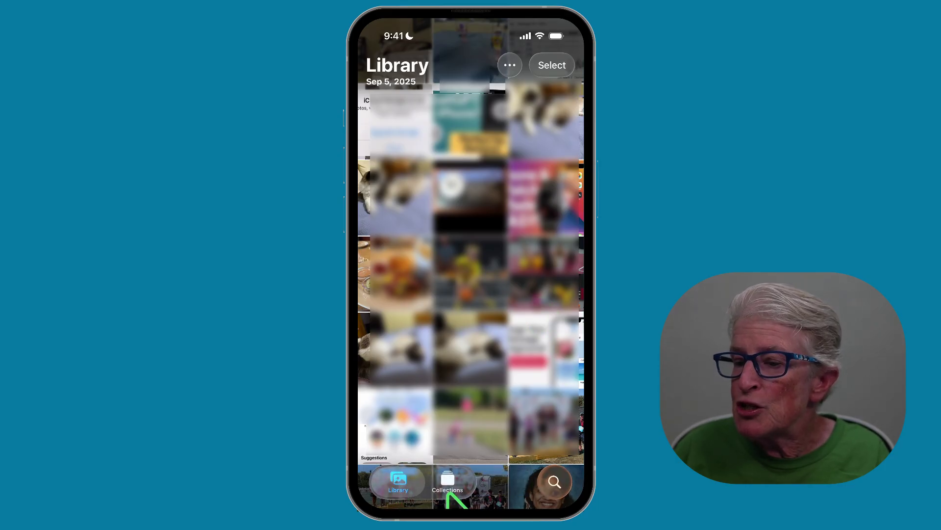
left_click(398, 483)
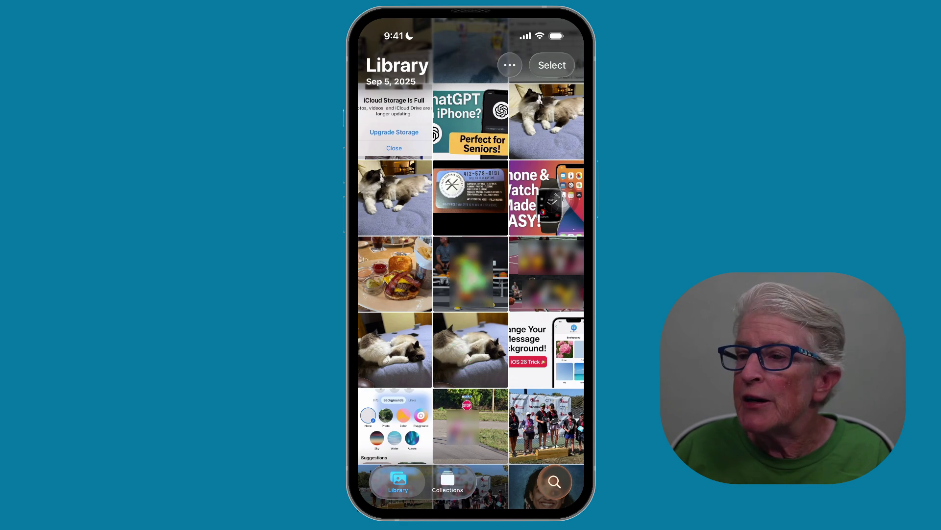
left_click(510, 67)
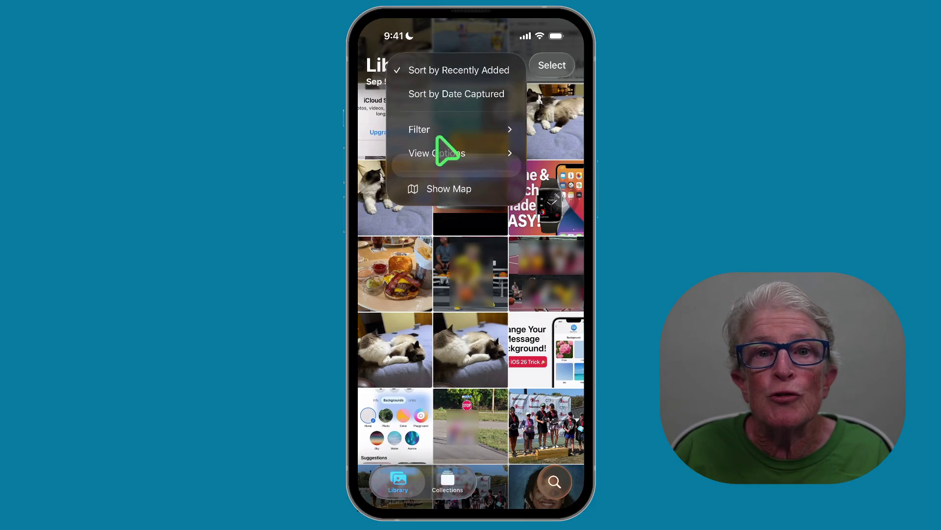
left_click(375, 192)
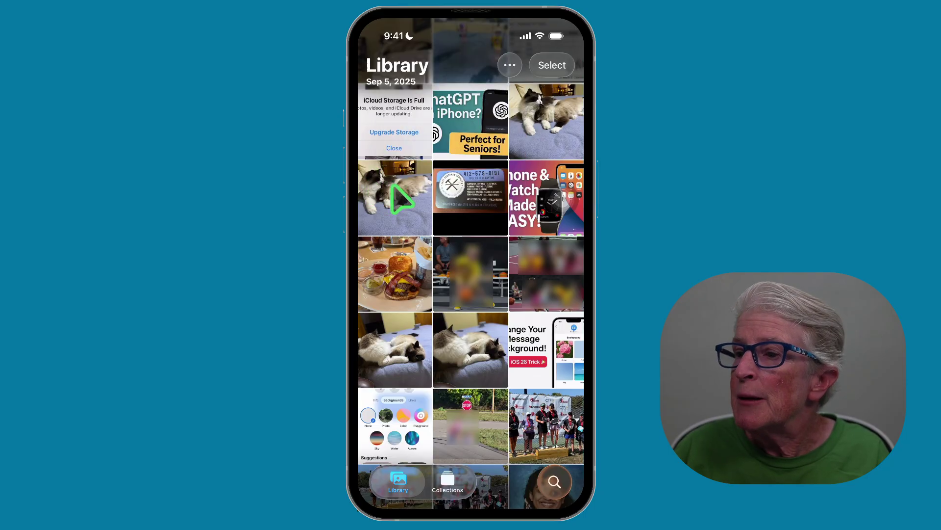
left_click(553, 65)
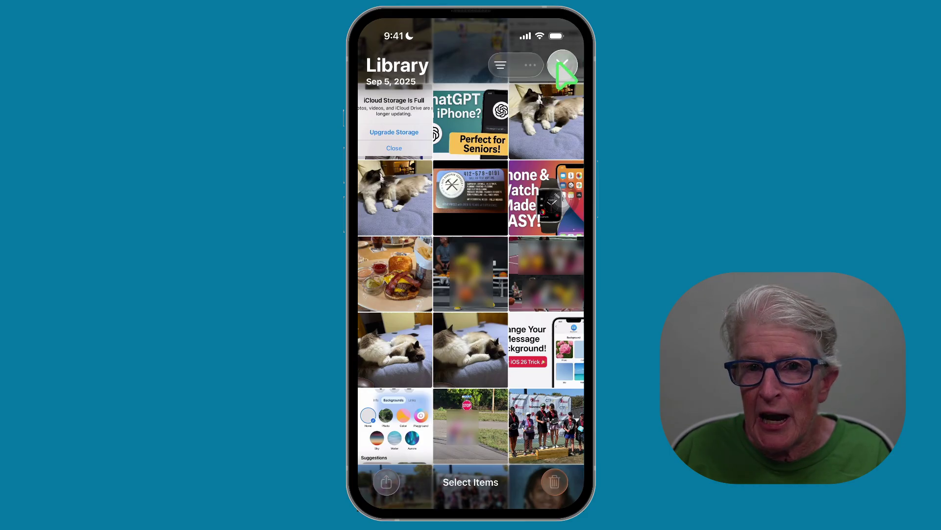
left_click(562, 65)
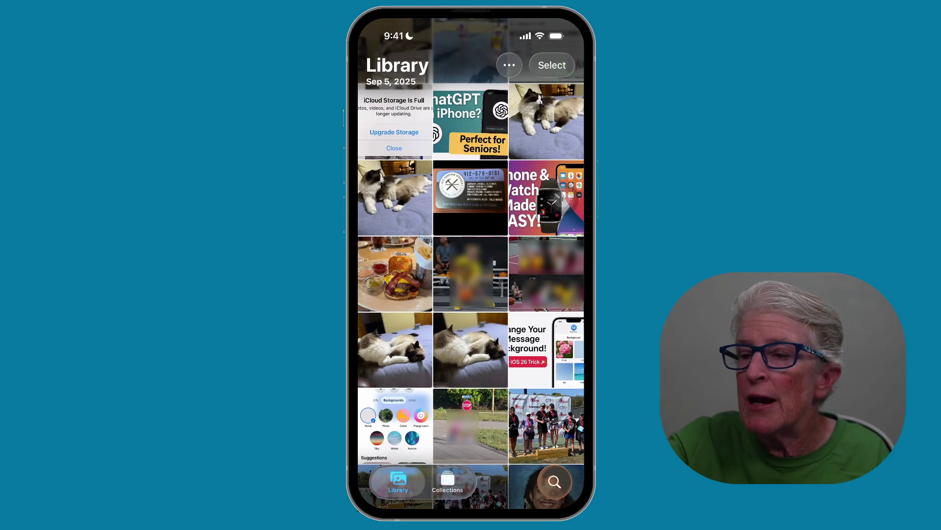
scroll(471, 274, "up", 3)
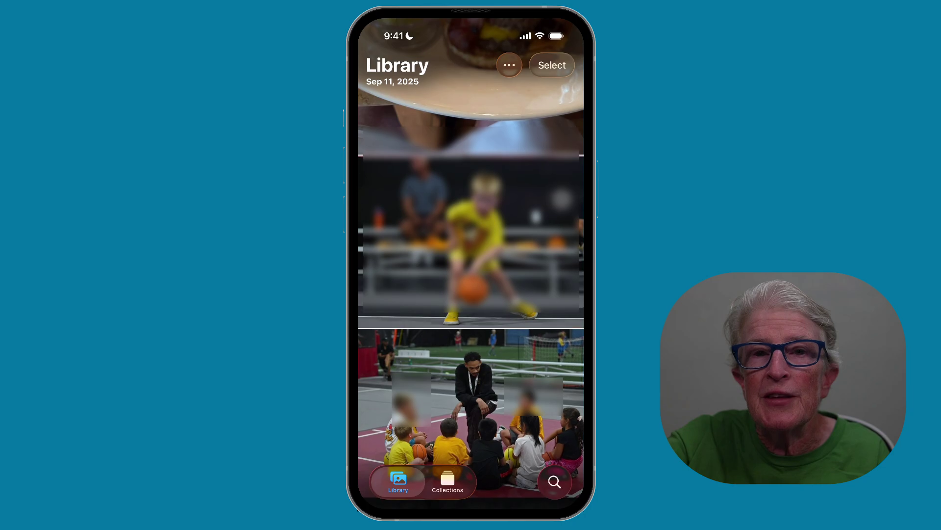
Zoom the Library out to the year overview and jump to October 12, 2024.
scroll(471, 263, "down", 5)
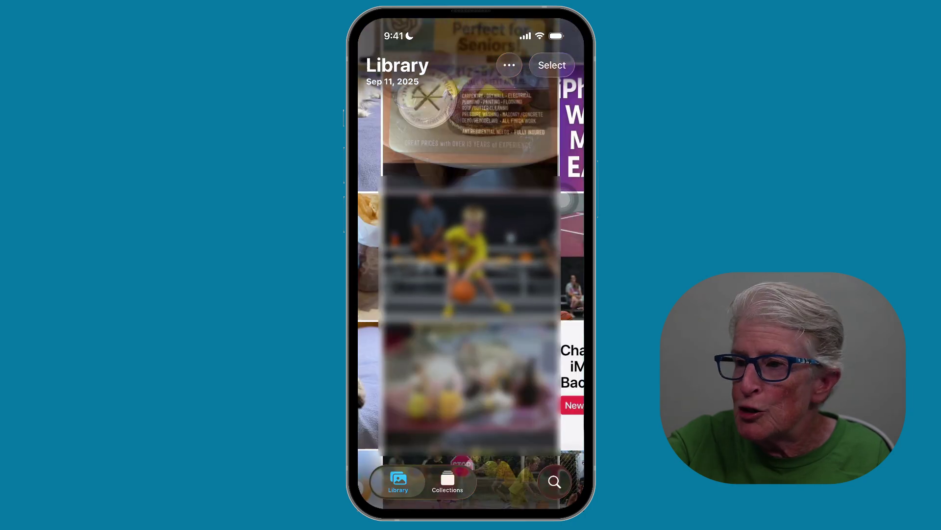
scroll(470, 275, "down", 5)
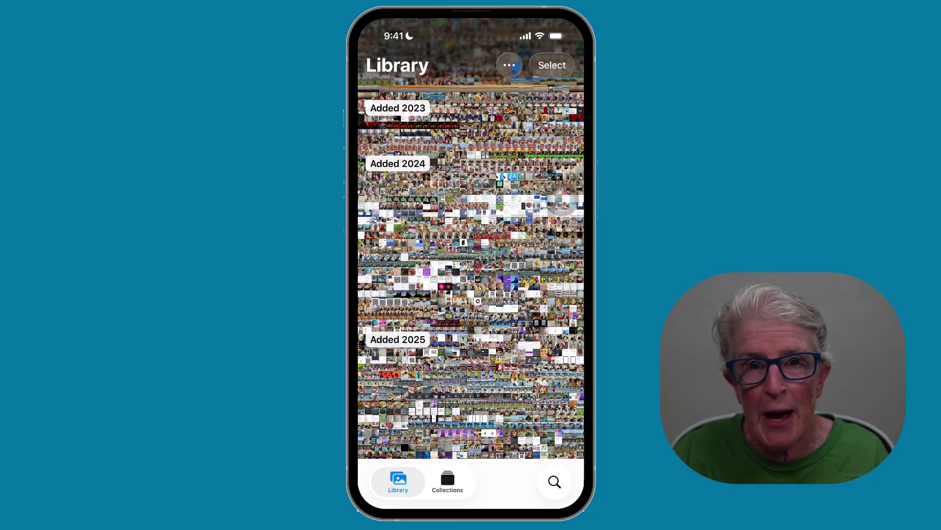
left_click(561, 204)
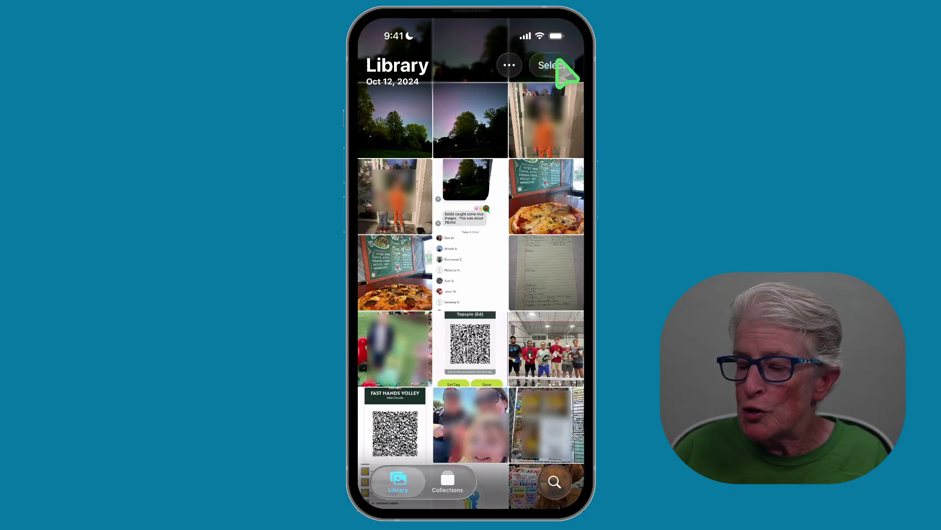
On the Collections page, fold Utilities and Media Types down to single rows.
left_click(447, 476)
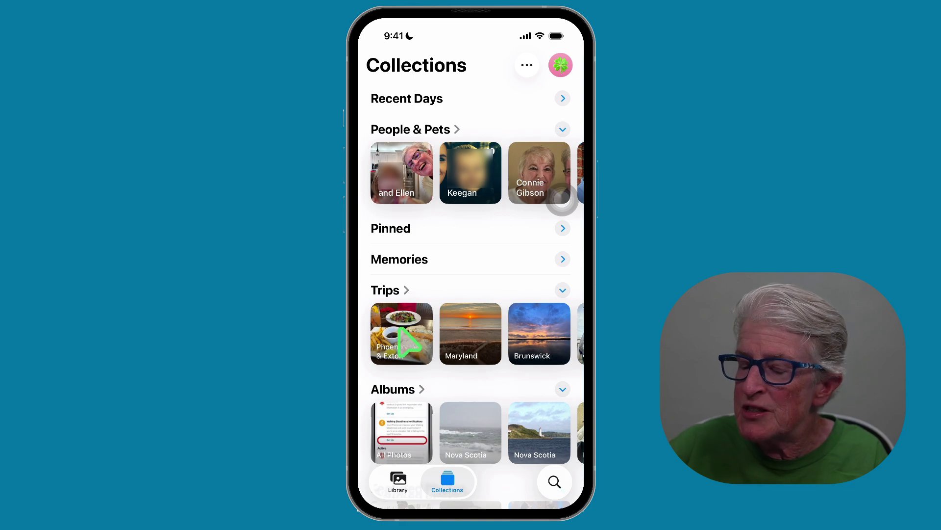
scroll(410, 314, "down", 5)
scroll(562, 198, "down", 15)
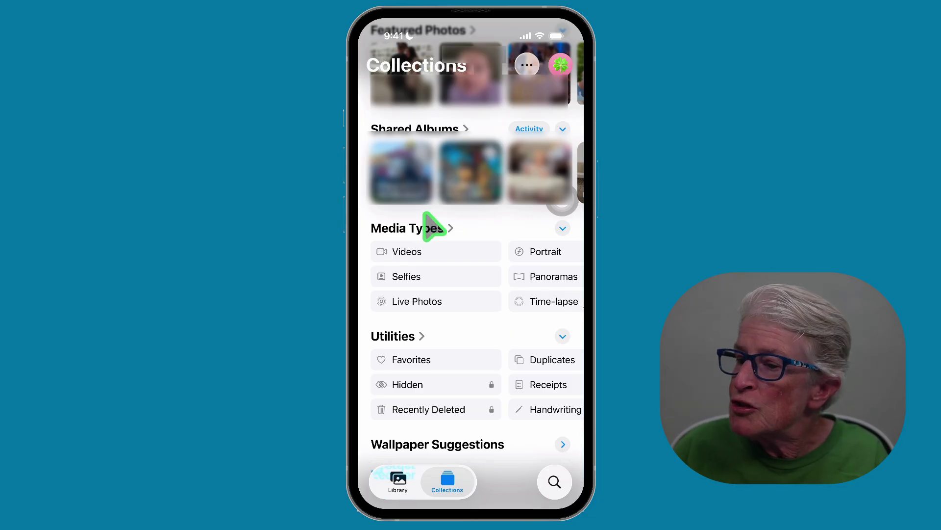
left_click(563, 336)
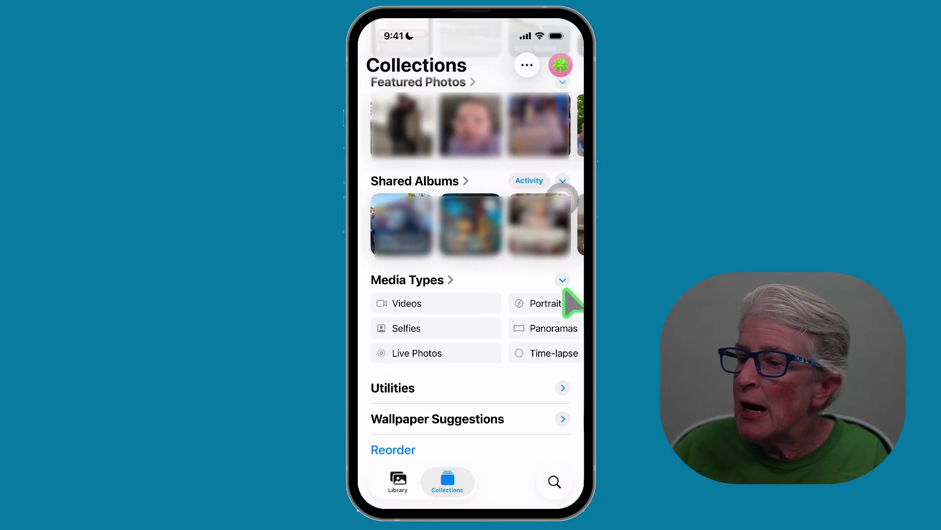
left_click(563, 280)
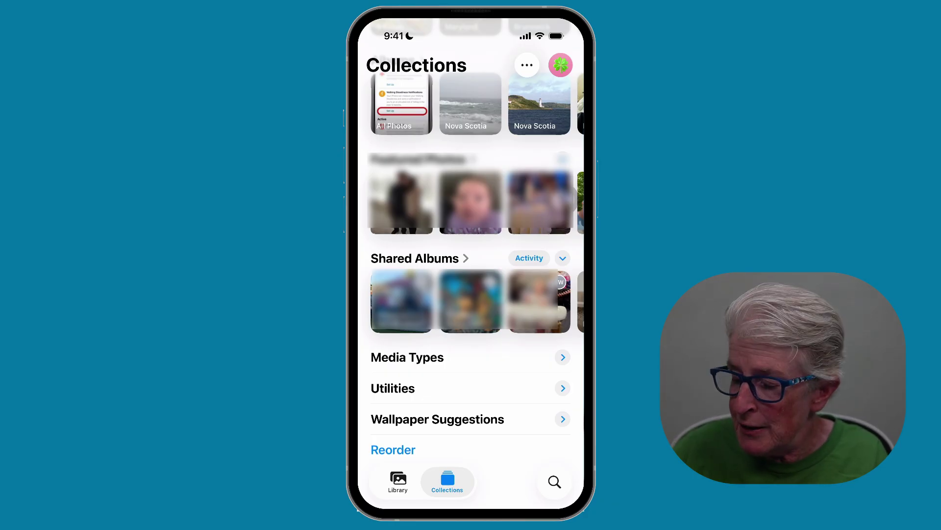
Reorder Collections to move People & Pets above Recent Days and confirm.
left_click(526, 65)
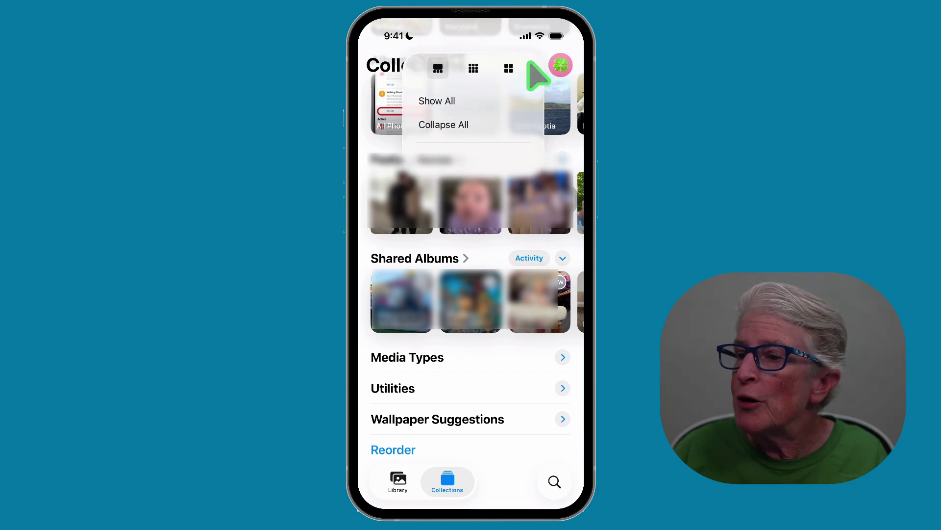
left_click(443, 159)
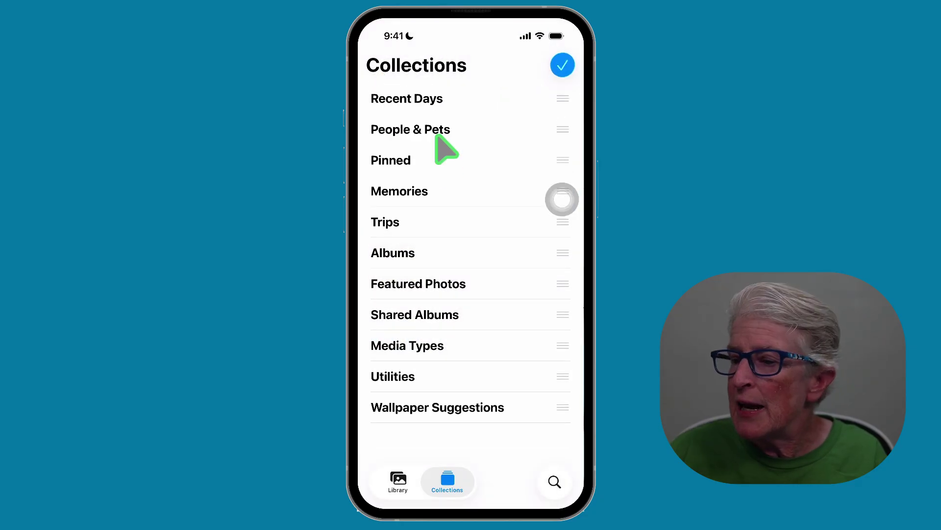
left_click_drag(432, 130, 431, 99)
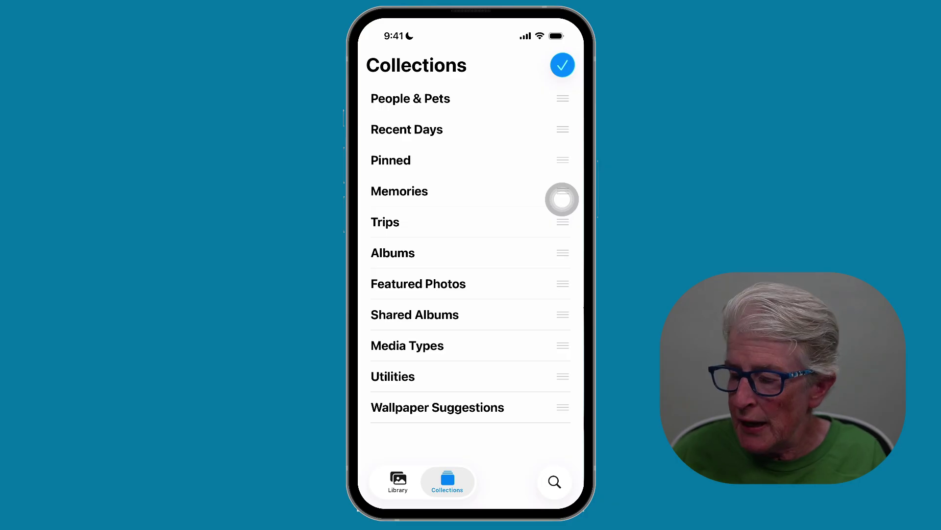
left_click(559, 65)
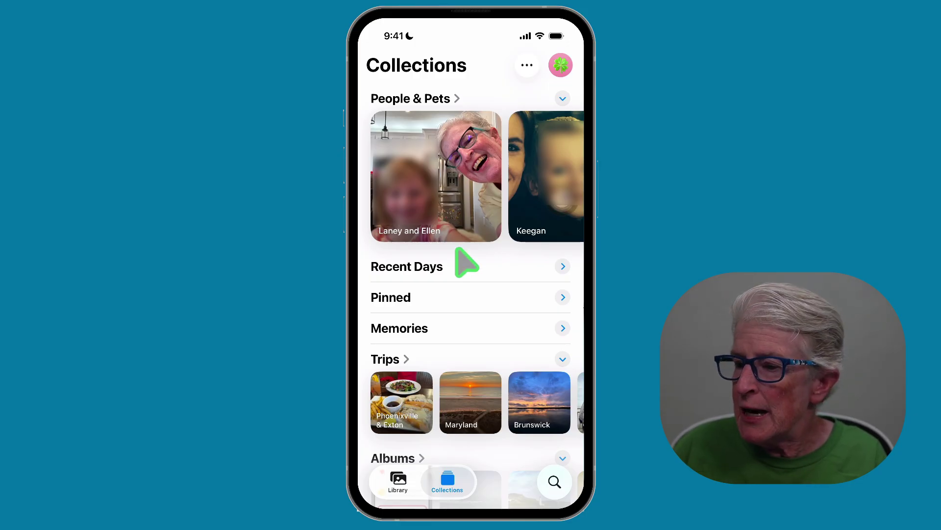
Show the Search page with Recents and suggestions like Dinner with Laney.
left_click(554, 482)
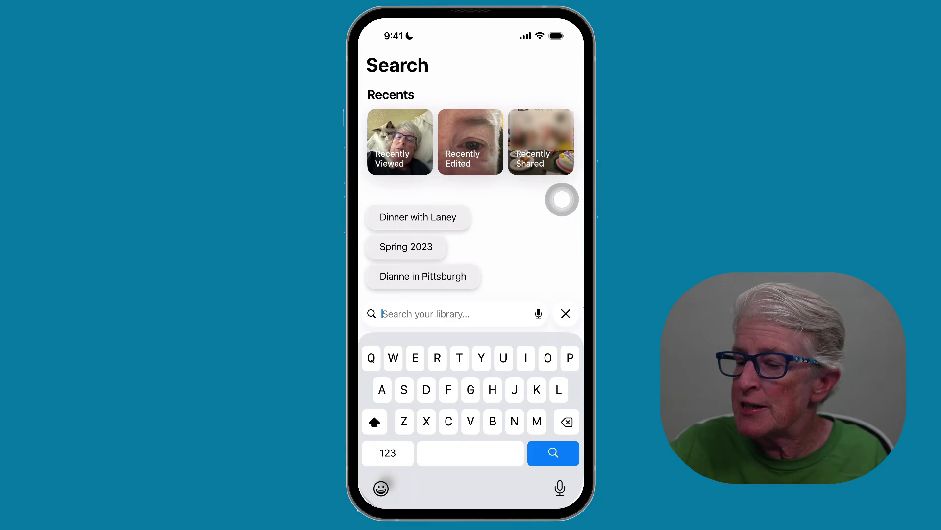
Search the library for 'Cats'.
type("Cats")
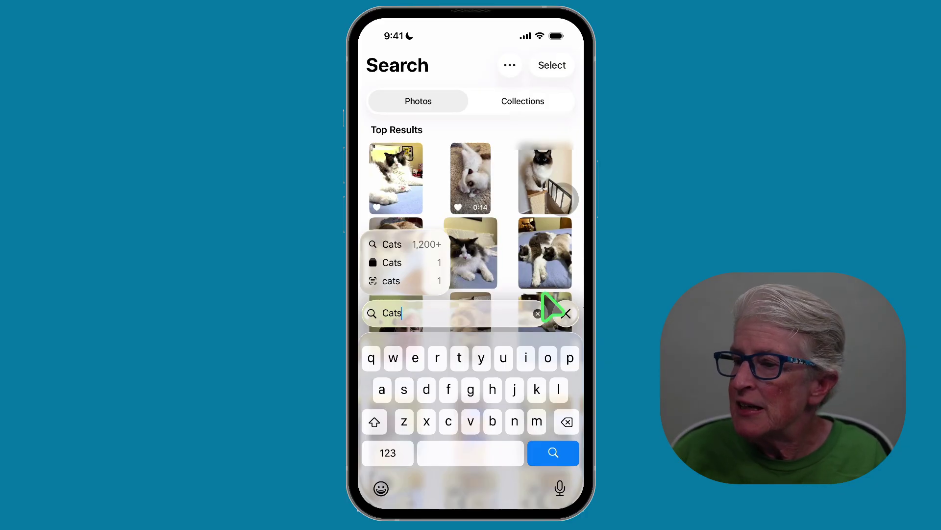
Clear the 'Cats' search.
left_click(565, 313)
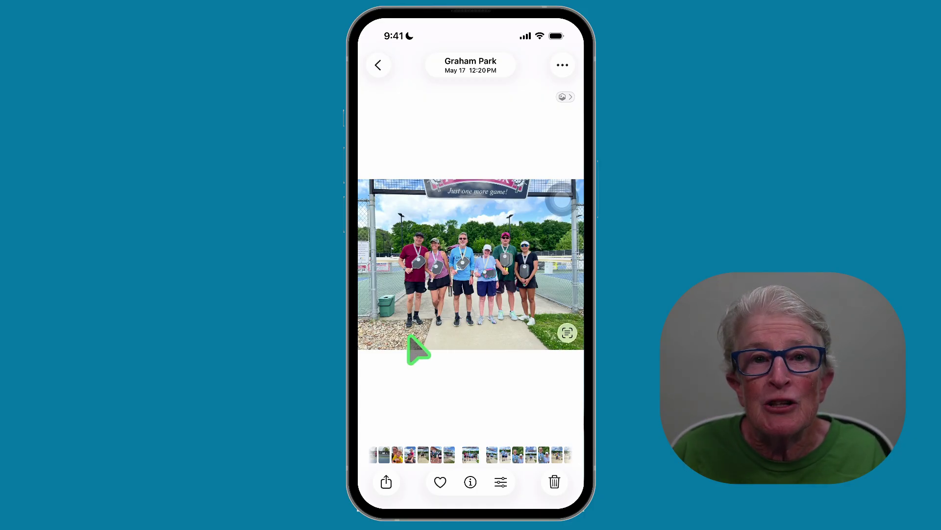
Turn on the spatial motion effect for the Graham Park photo.
left_click(564, 97)
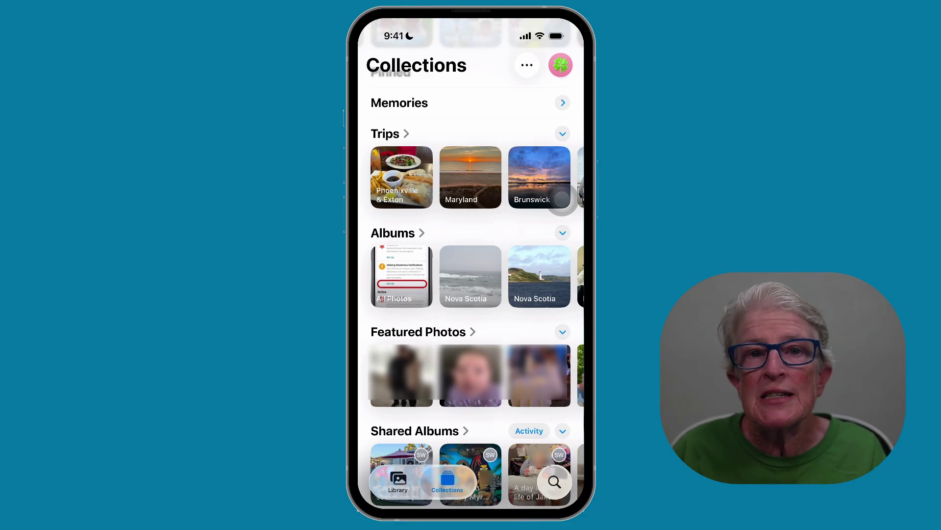
From the full Albums list, preview the New Album options, cancel, and open Nova Scotia.
left_click(410, 232)
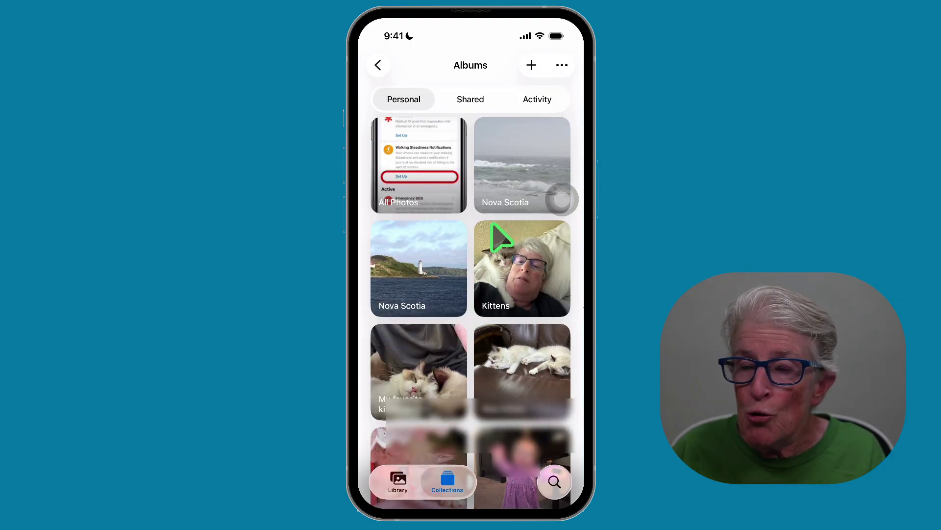
left_click(532, 66)
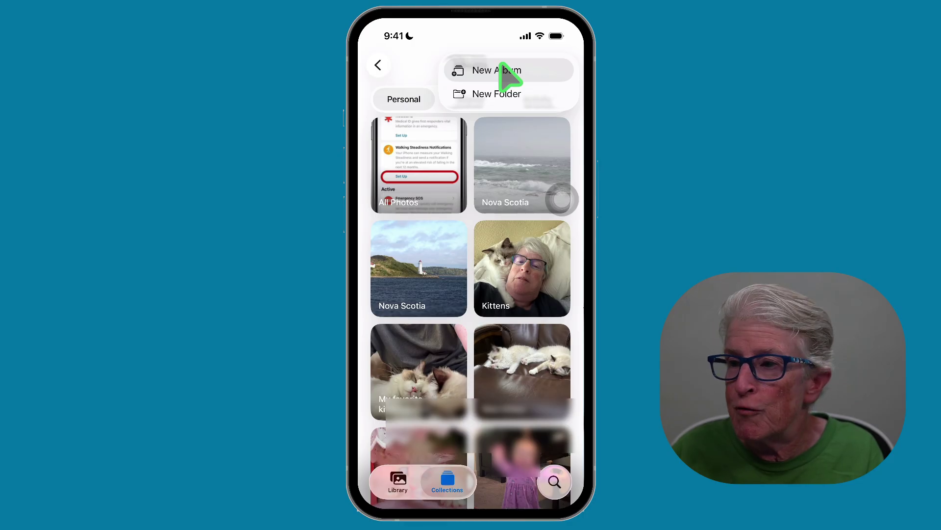
left_click(392, 73)
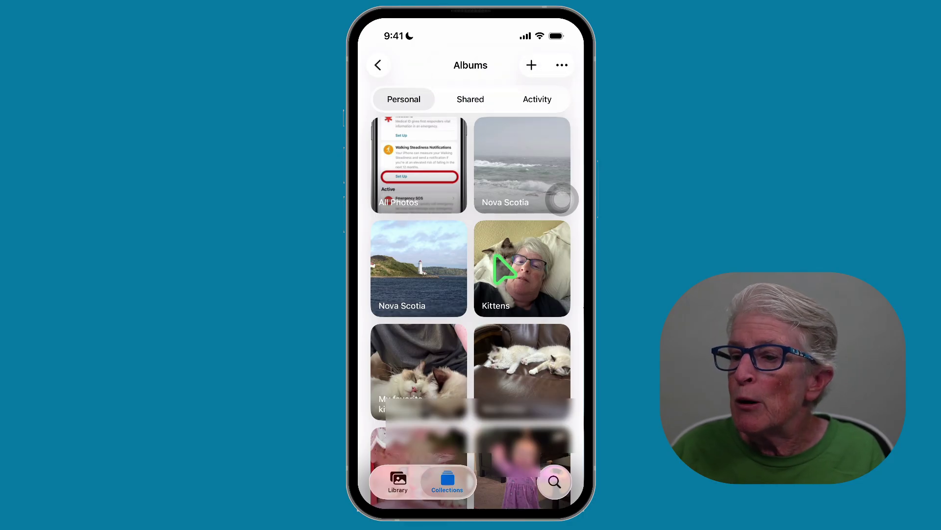
left_click(410, 251)
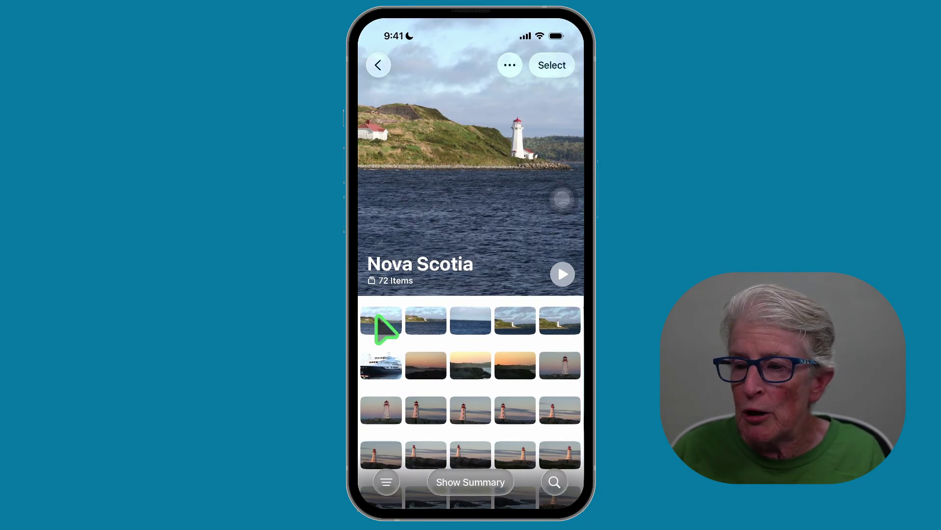
right_click(378, 318)
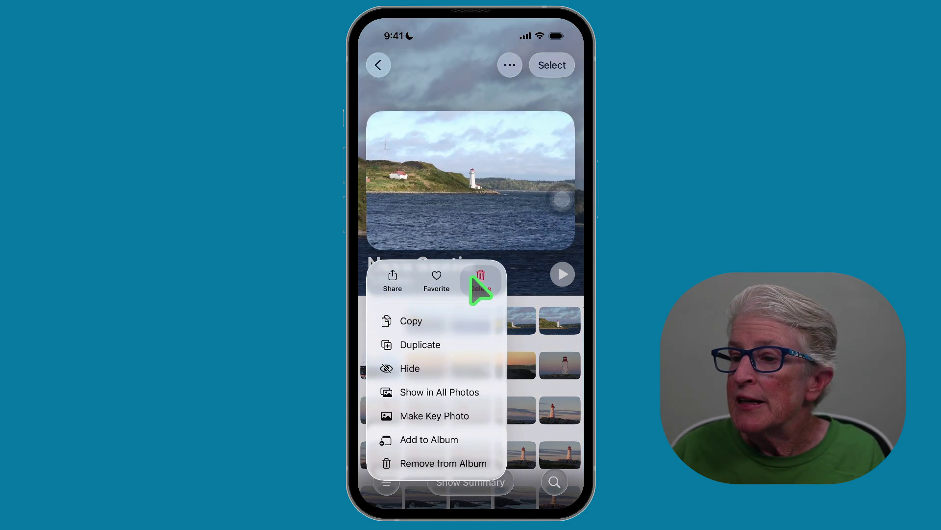
left_click(478, 290)
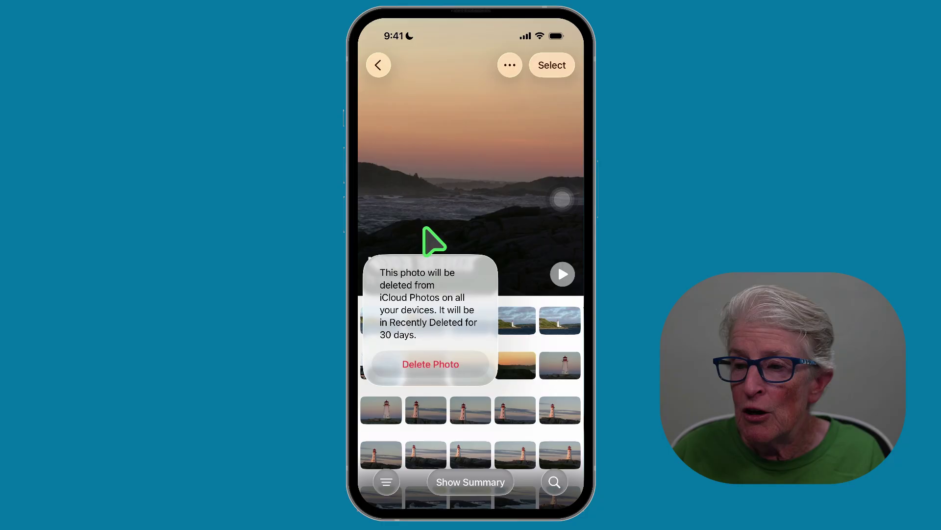
left_click(435, 230)
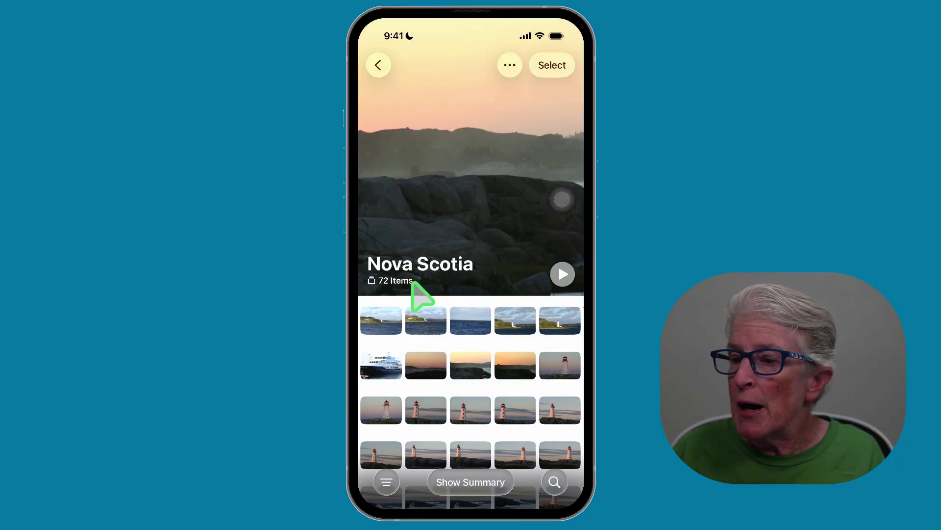
left_click(386, 324)
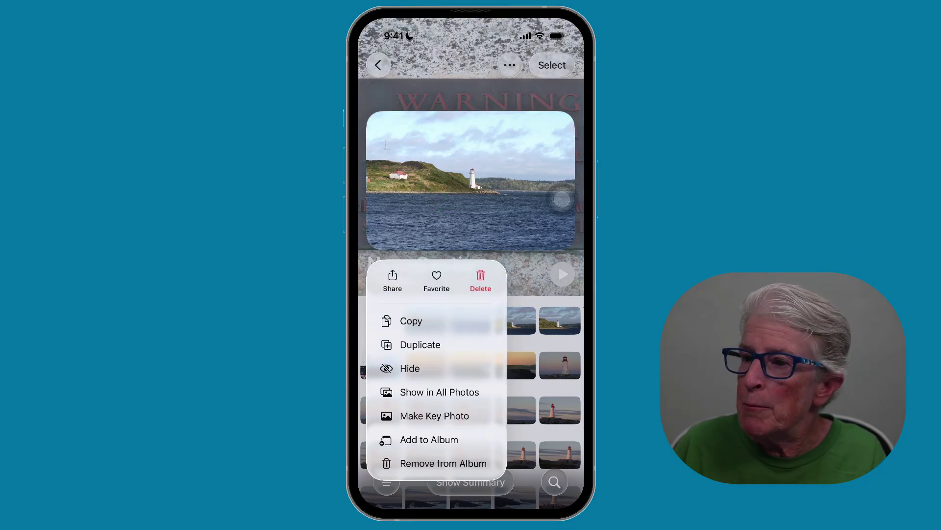
left_click(430, 89)
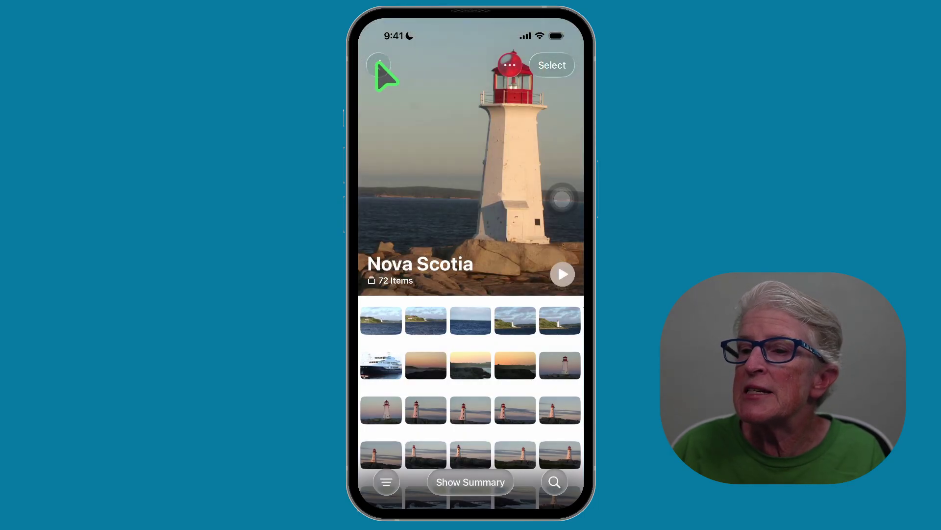
left_click(379, 65)
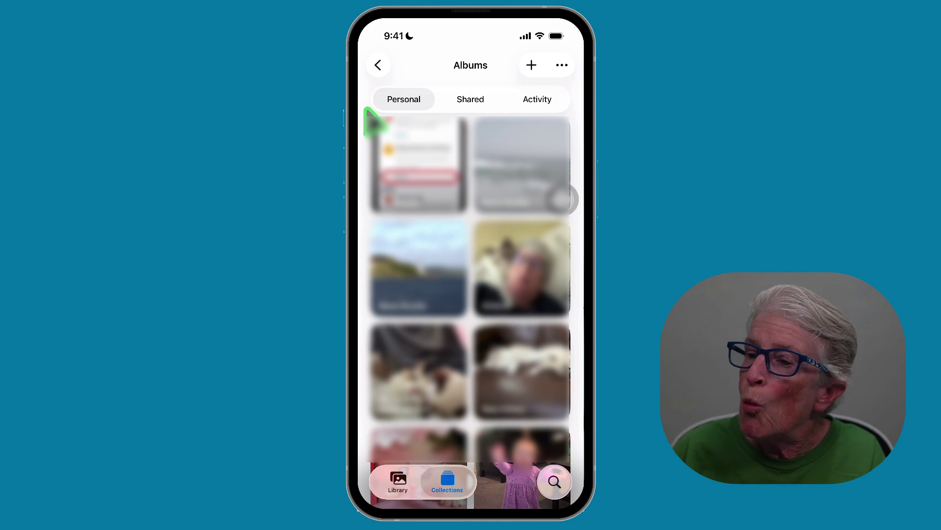
Open Duplicates under Utilities to view its 741 date-grouped items, then return to Collections.
left_click(381, 68)
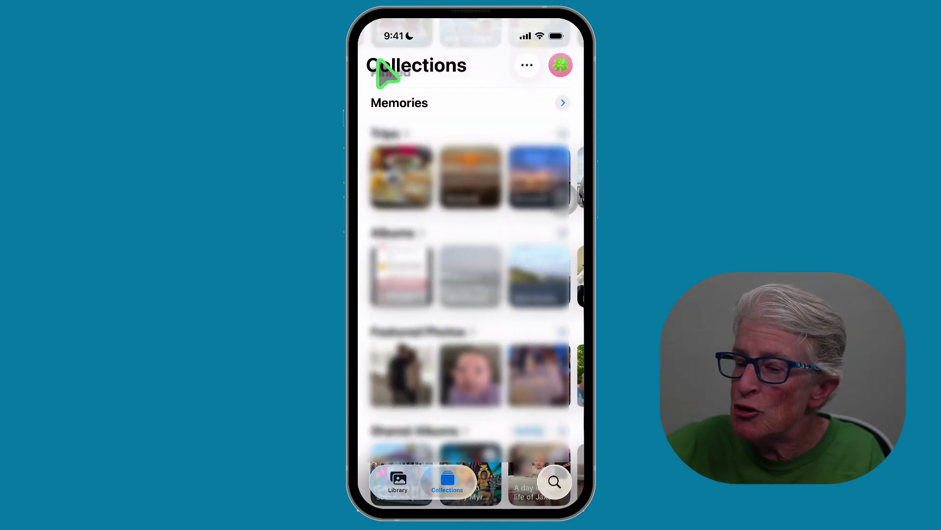
scroll(388, 74, "down", 5)
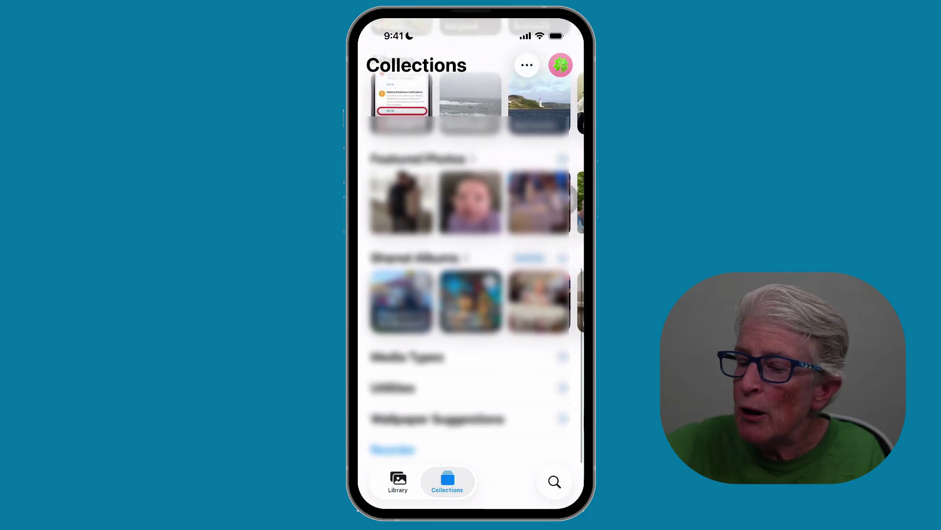
left_click(563, 387)
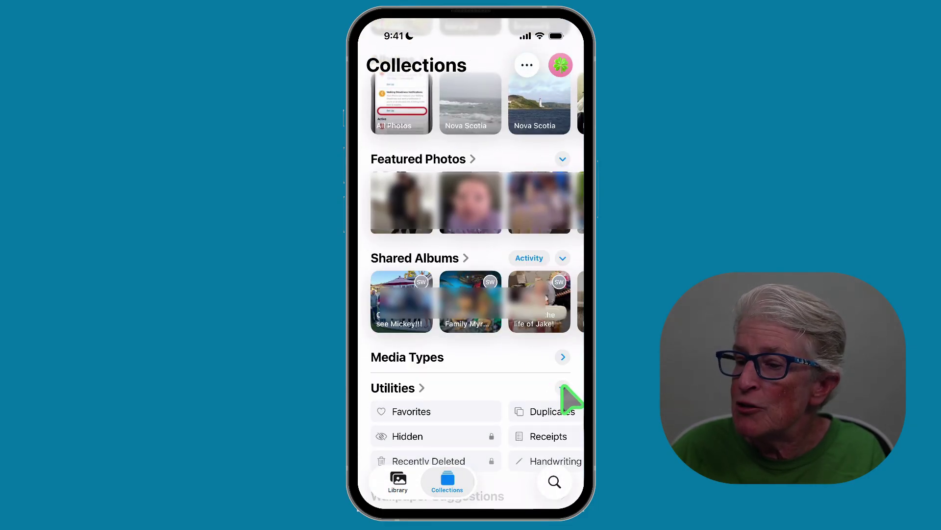
left_click(551, 421)
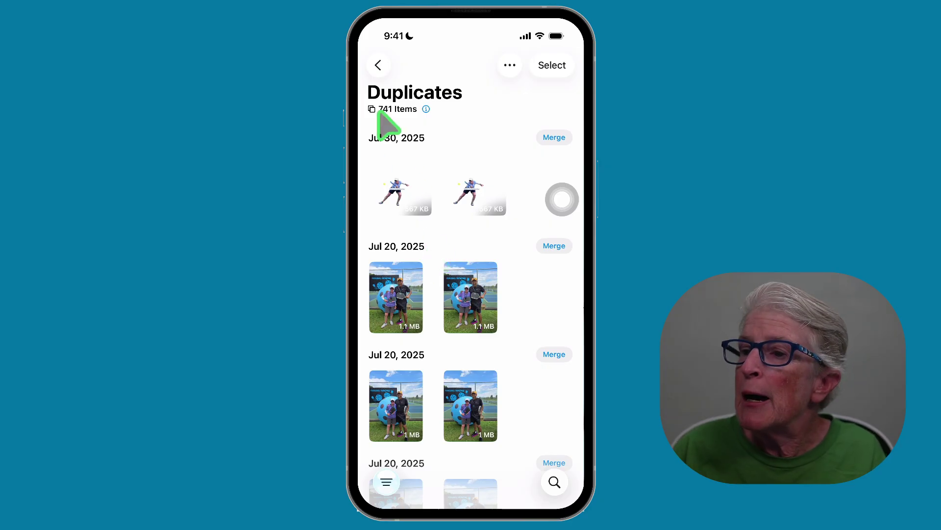
left_click(379, 66)
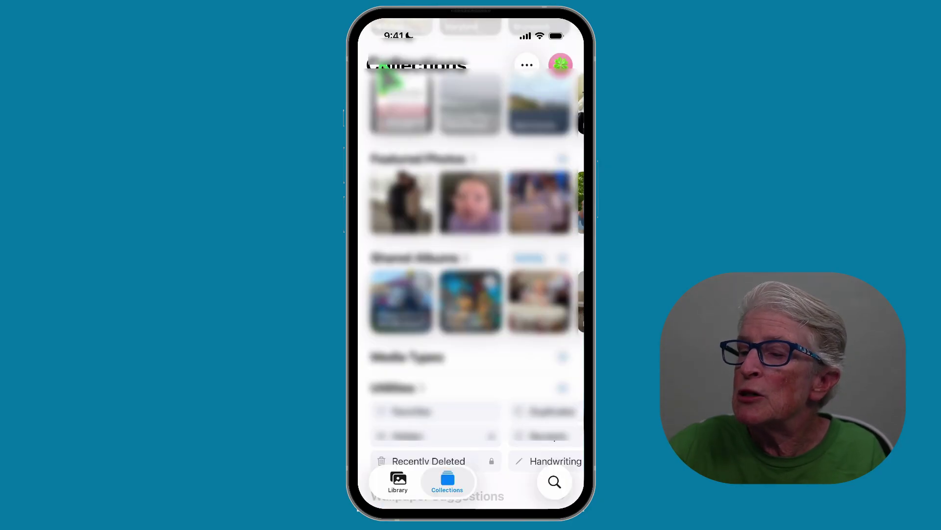
scroll(385, 76, "up", 8)
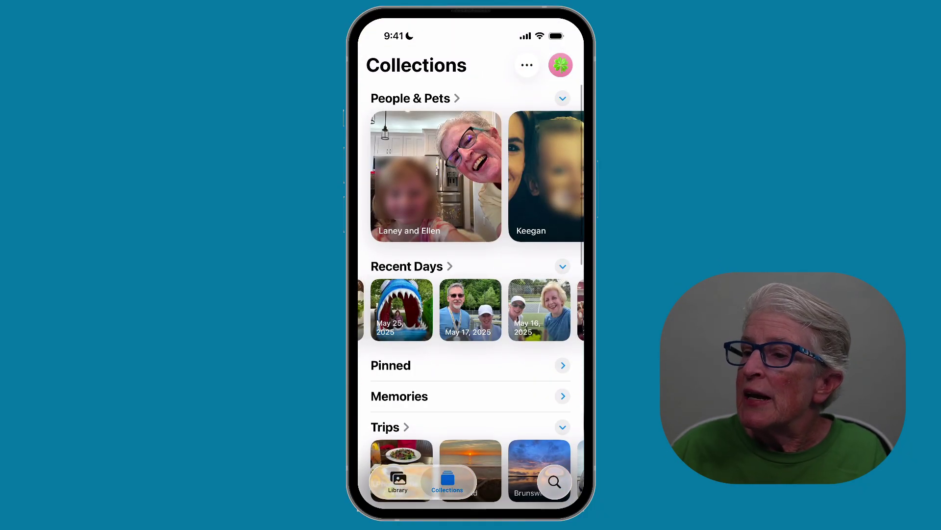
On People & Pets, show a person tile's Pin menu and dismiss it unchanged.
left_click(446, 98)
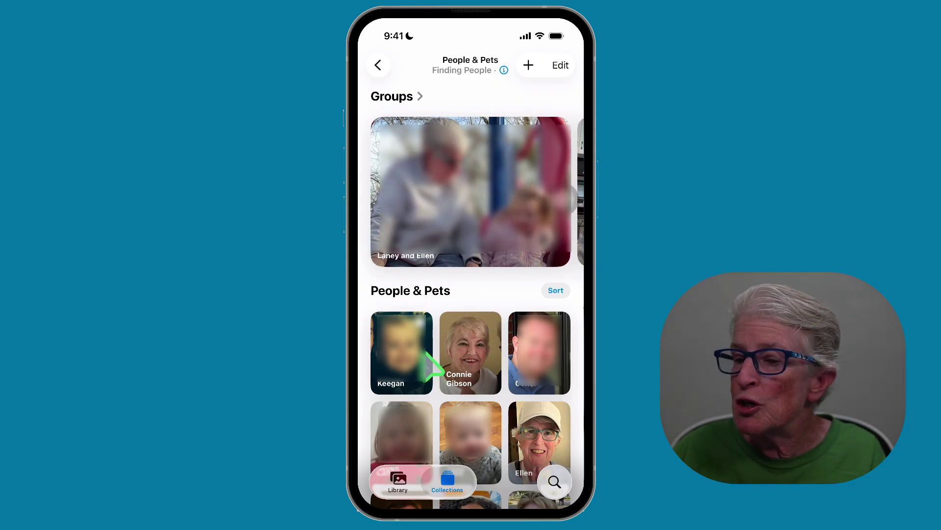
left_click(475, 358)
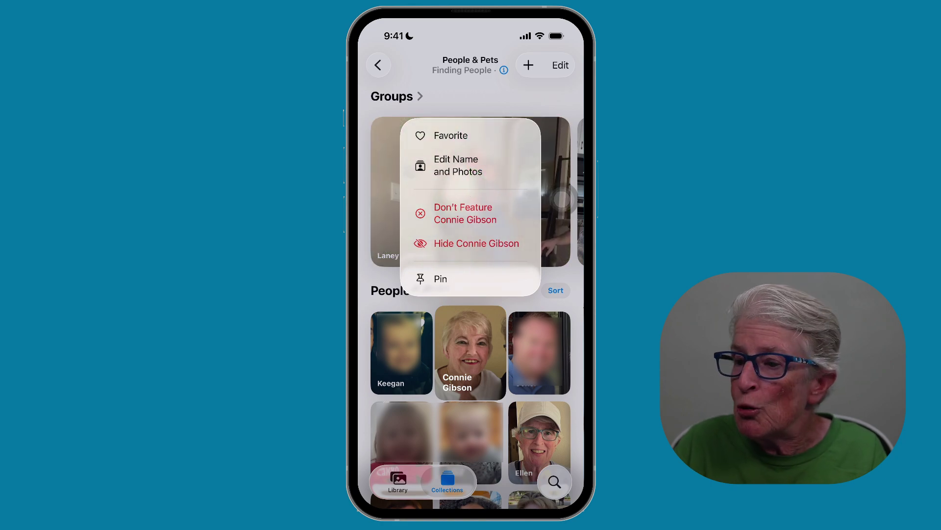
left_click(375, 285)
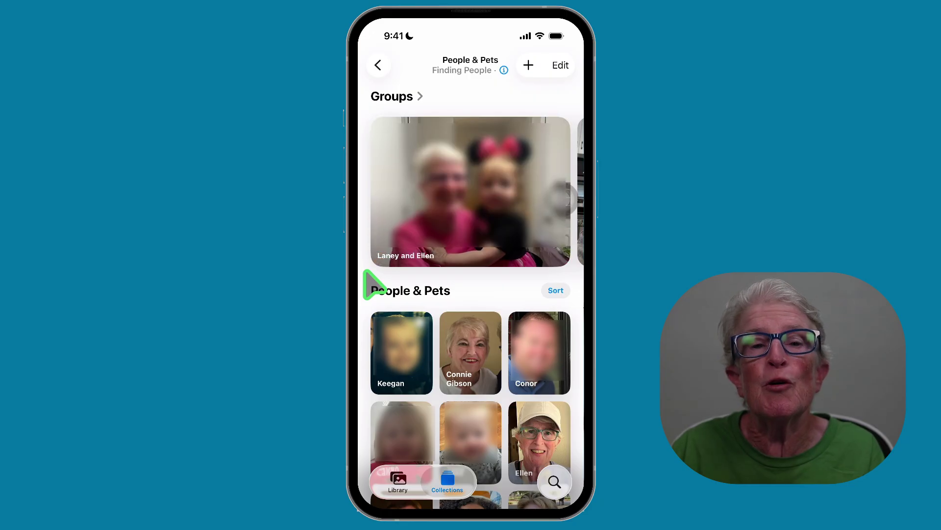